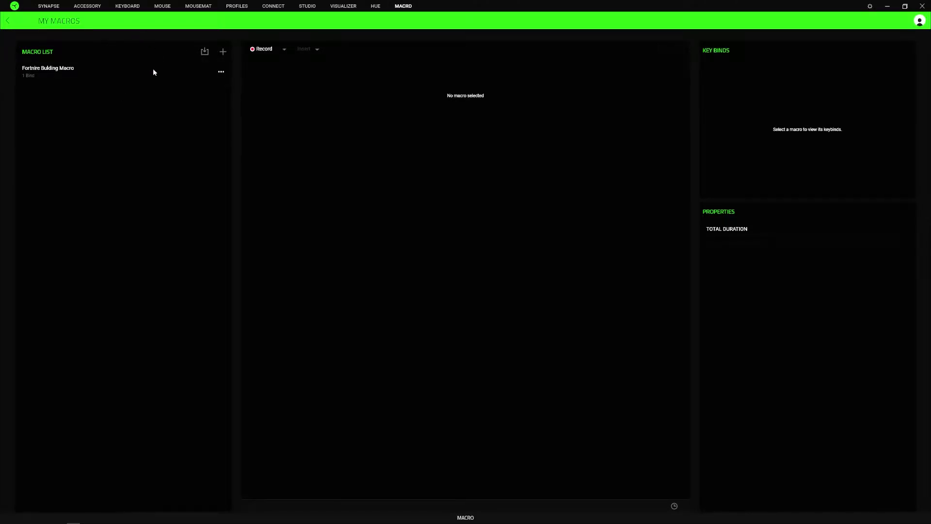
Create a new macro and insert an E keystroke step.
click(223, 51)
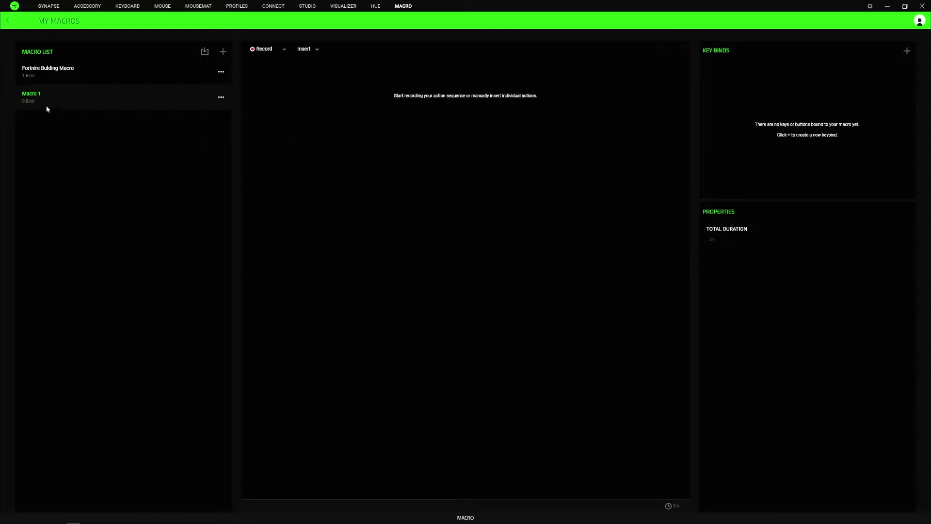
click(319, 52)
click(334, 66)
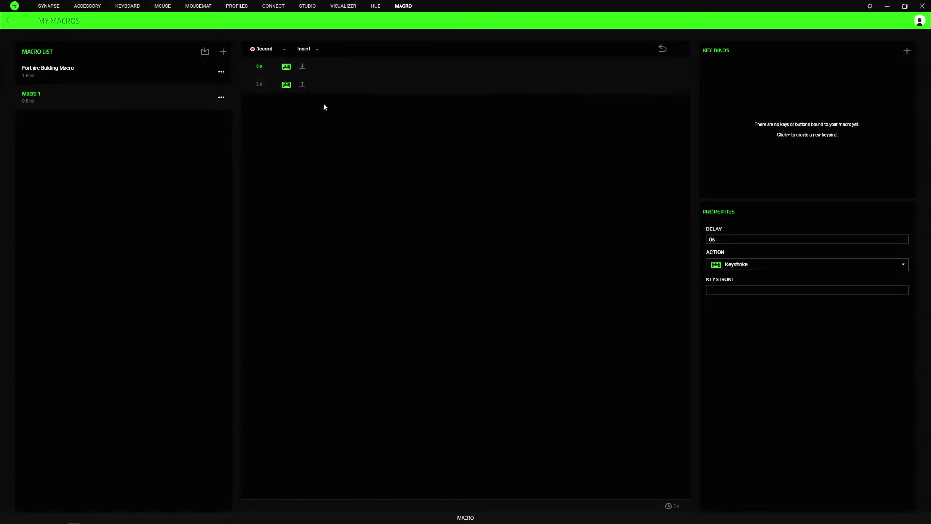
click(716, 291)
text(E)
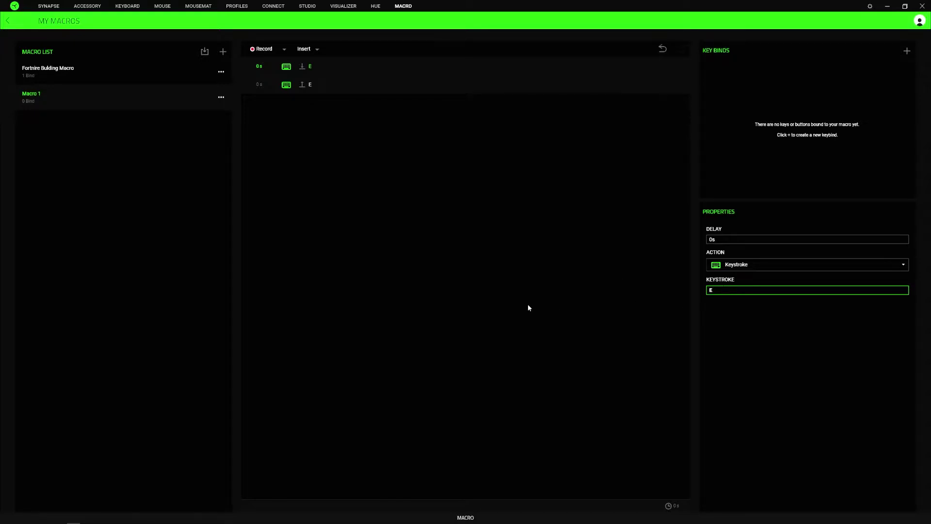
Set both the E press and E release delays to 0.001 s.
drag(720, 239, 699, 239)
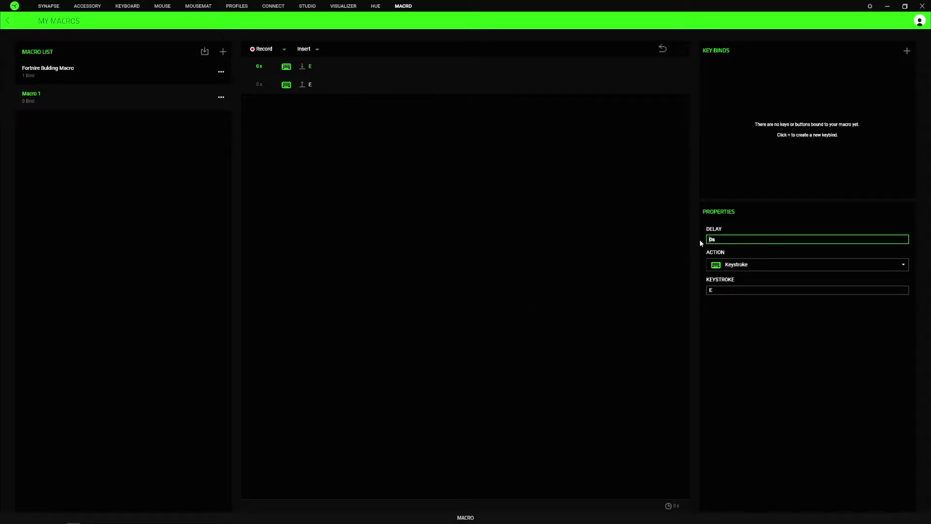
key(ctrl+a)
text(0.001)
click(488, 271)
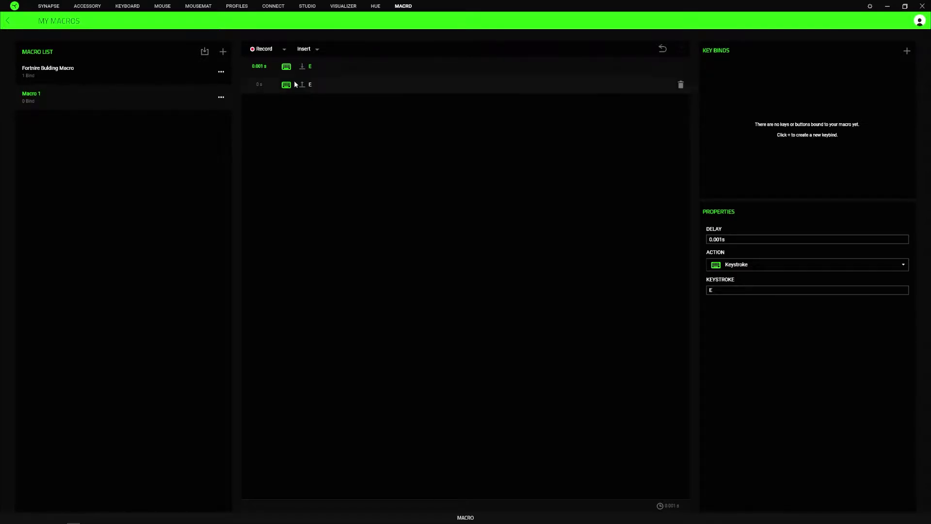
click(263, 84)
key(ctrl+a)
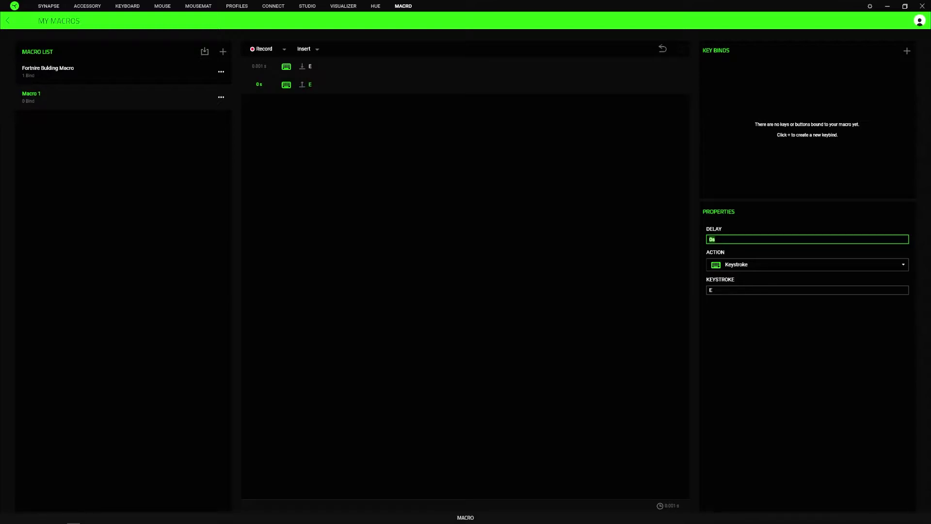
text(0.001)
key(Return)
Add a Left Click mouse button step with 0.001 s press and release delays.
click(314, 48)
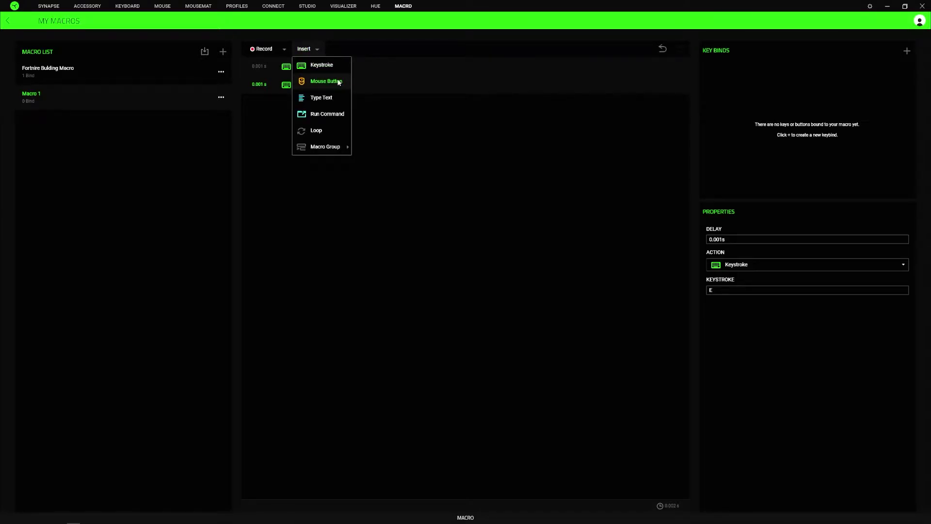
click(338, 83)
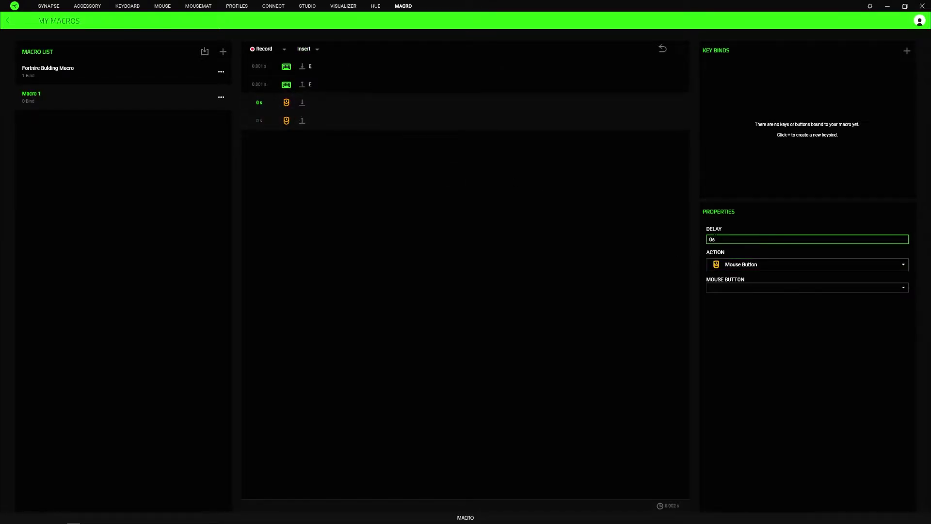
click(727, 289)
click(728, 298)
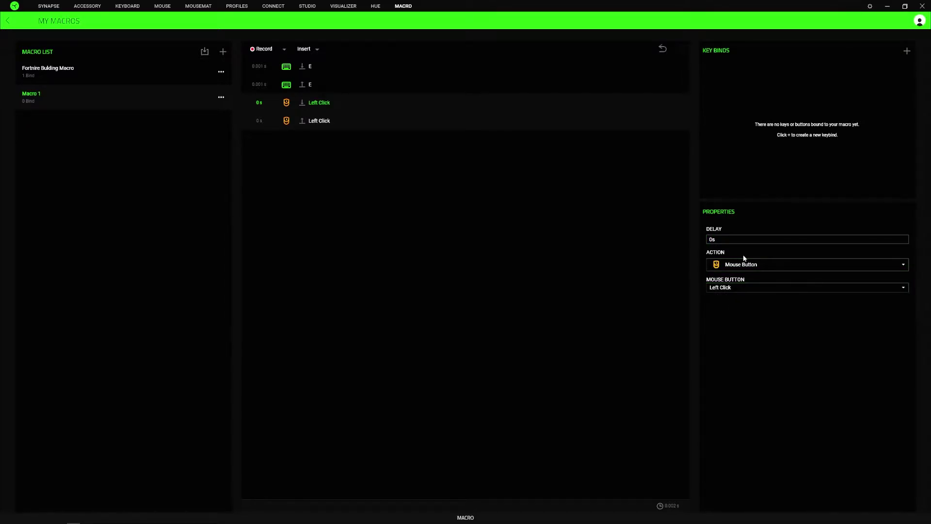
key(ctrl+a)
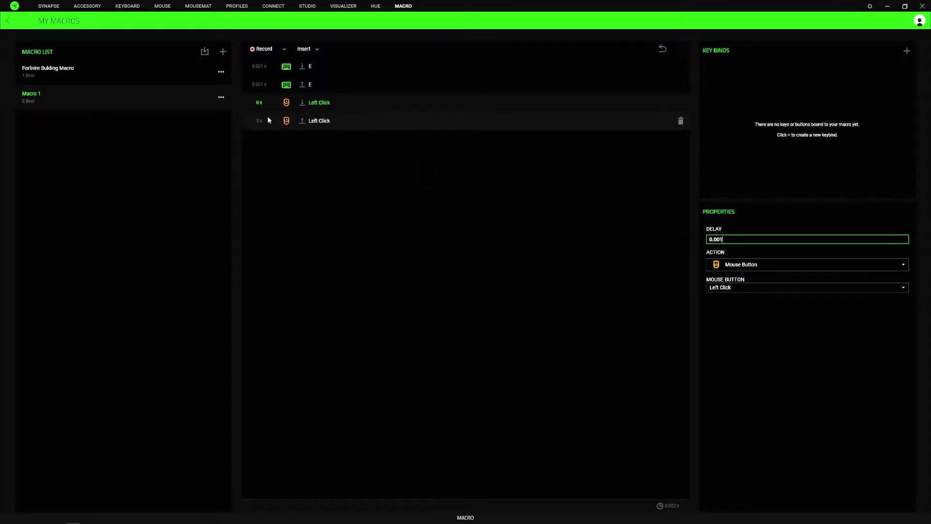
click(264, 120)
key(ctrl+a)
click(589, 233)
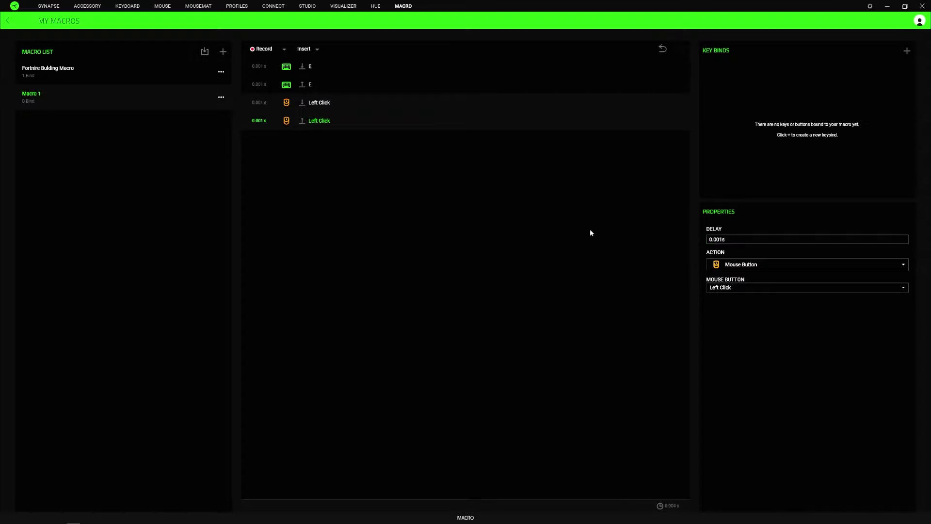
Add a second E keystroke step with 0.001 s press and release delays.
click(306, 49)
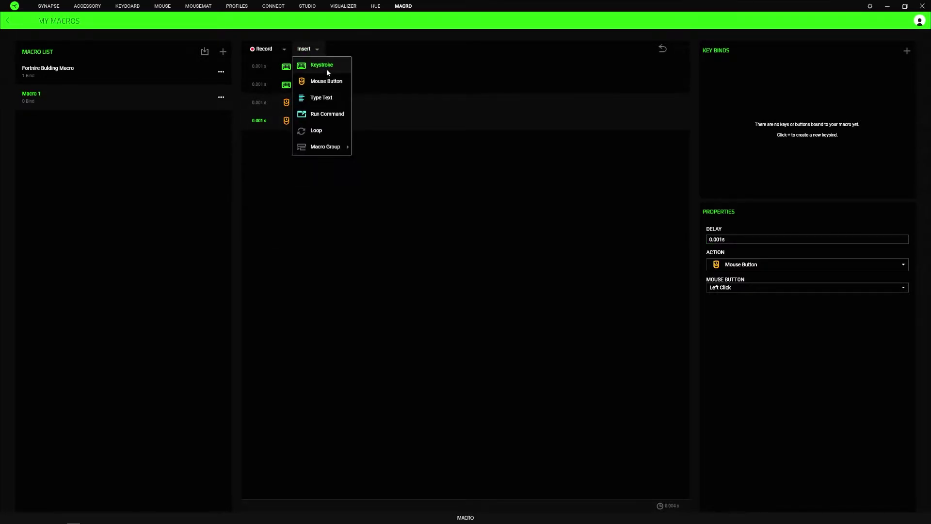
click(324, 67)
key(Tab)
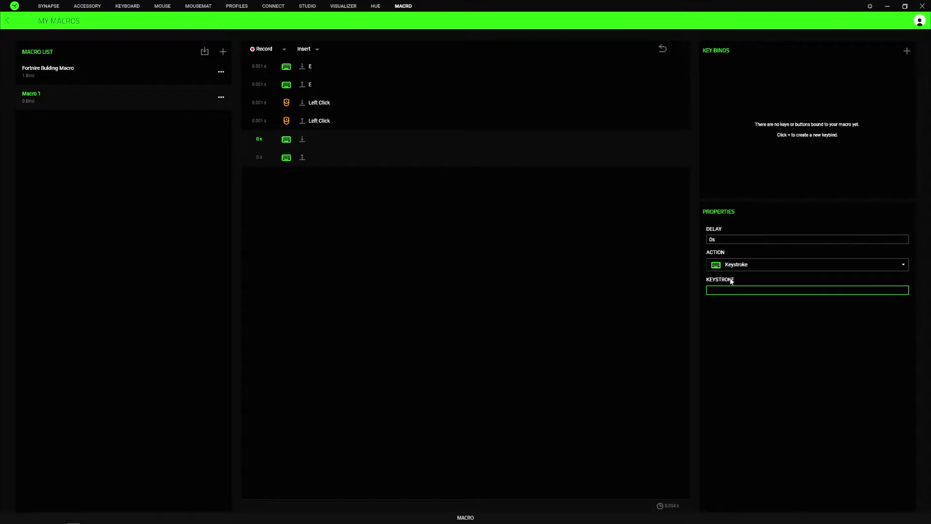
key(e)
key(shift+Tab)
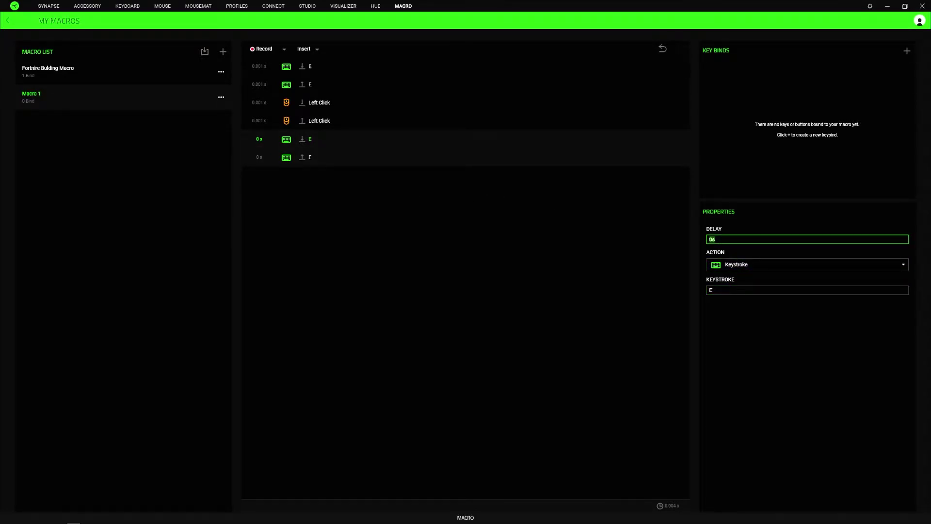
text(0.001)
click(267, 156)
click(712, 239)
text(0.001)
key(Return)
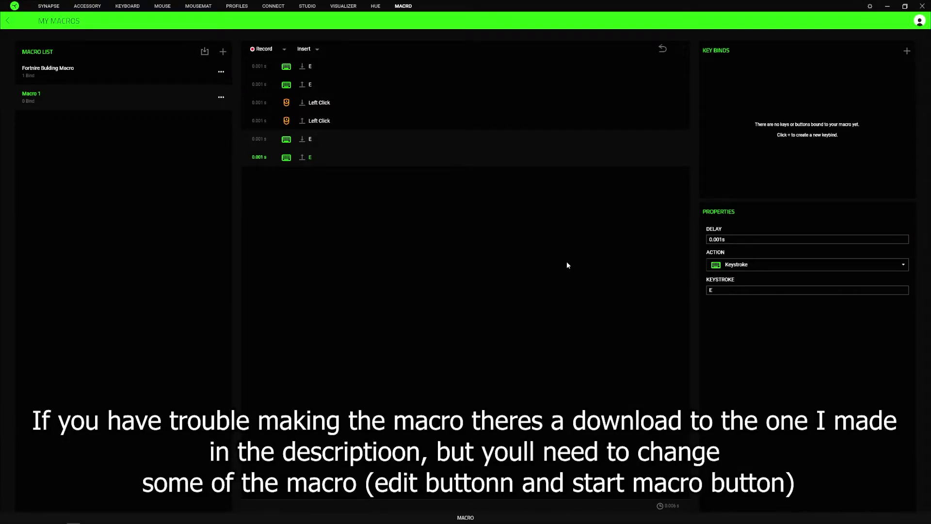
Insert a loop and move Start Loop above the first E step.
click(309, 49)
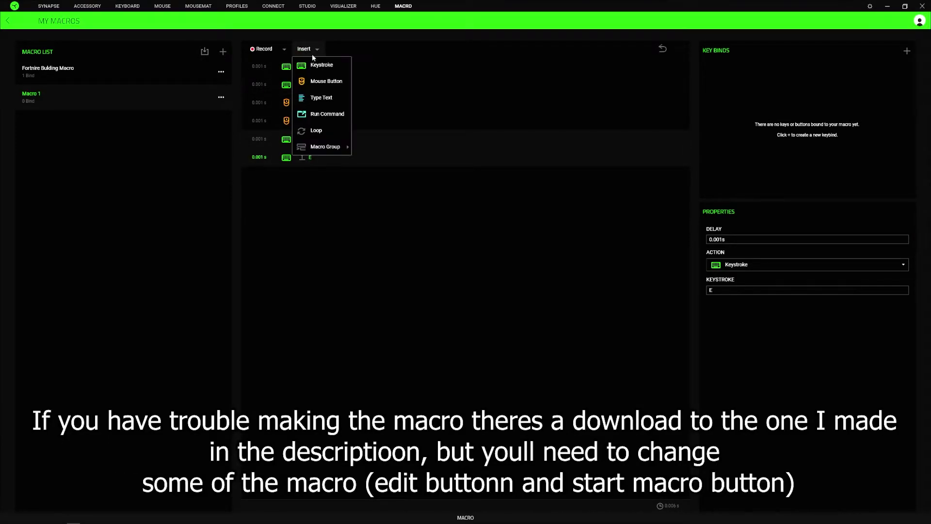
click(334, 129)
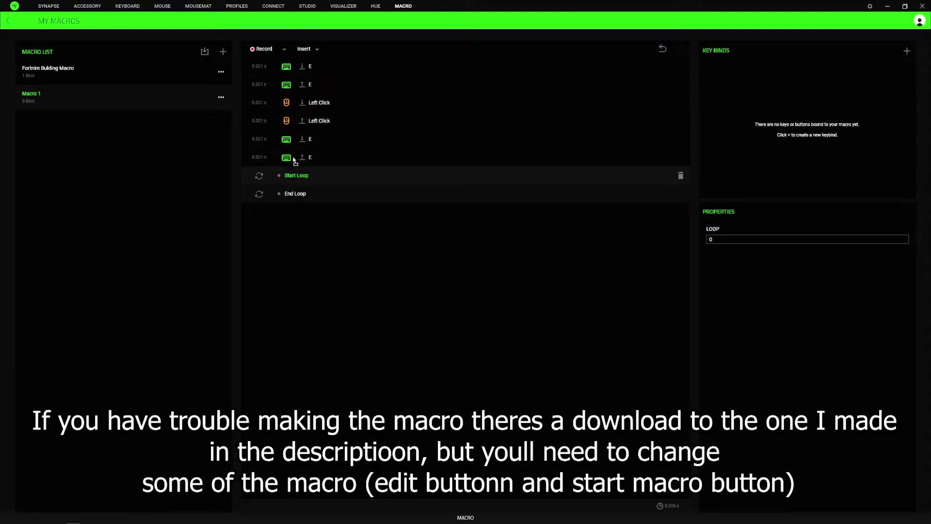
drag(298, 76, 285, 64)
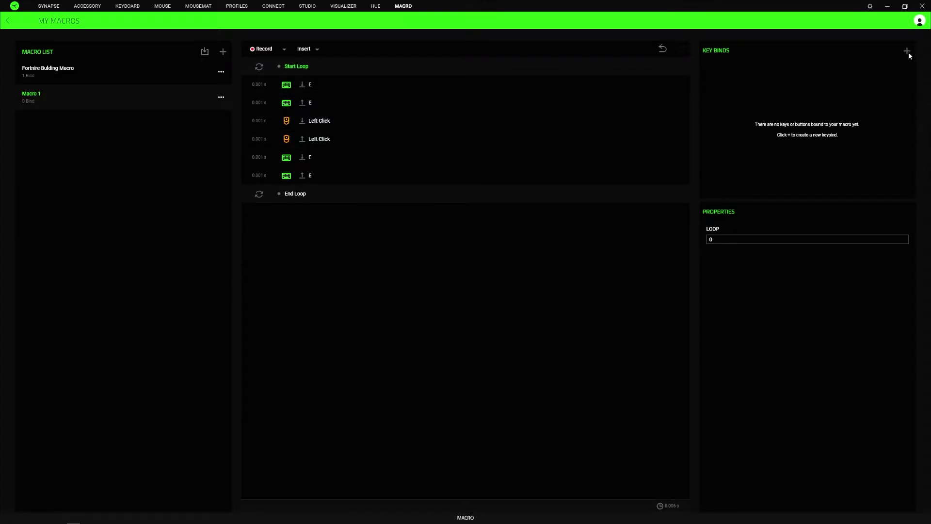
Bind Macro 1 to Num * on the Razer Huntsman Elite with toggle continuous playback, and save.
click(907, 52)
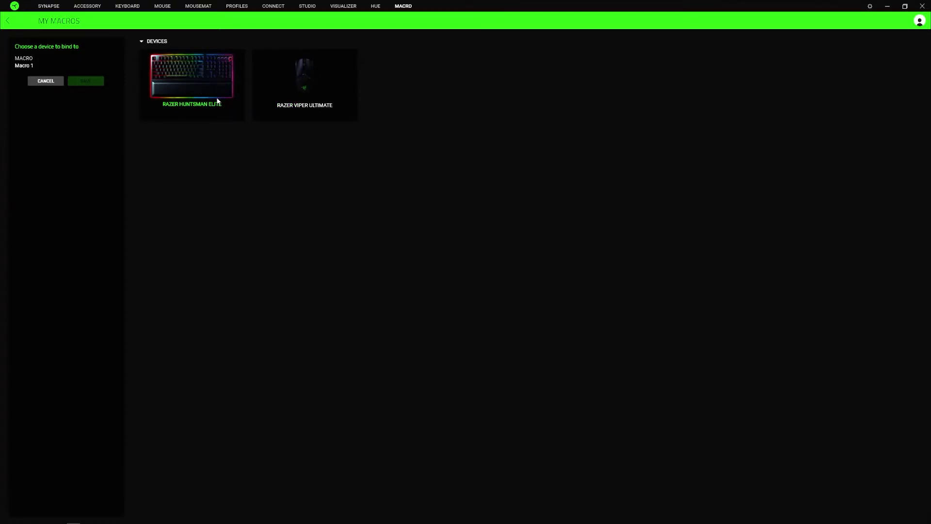
click(218, 101)
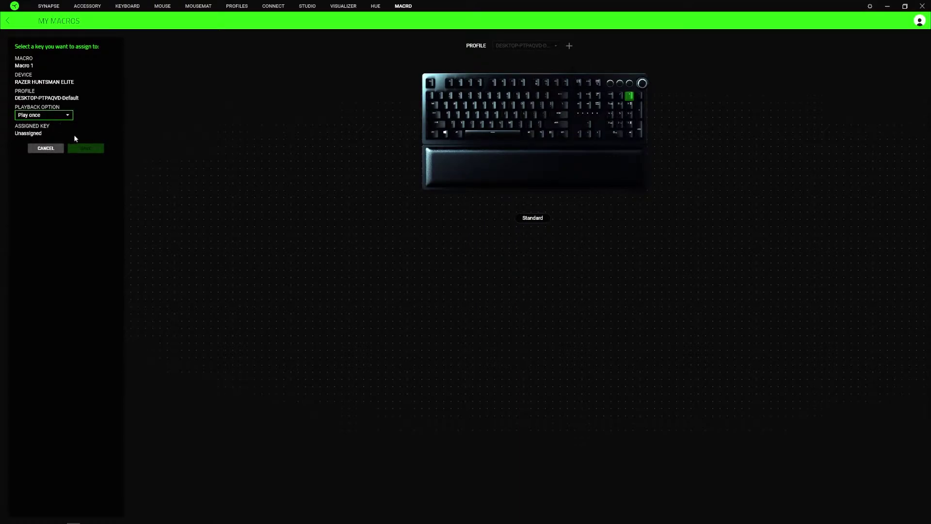
click(65, 116)
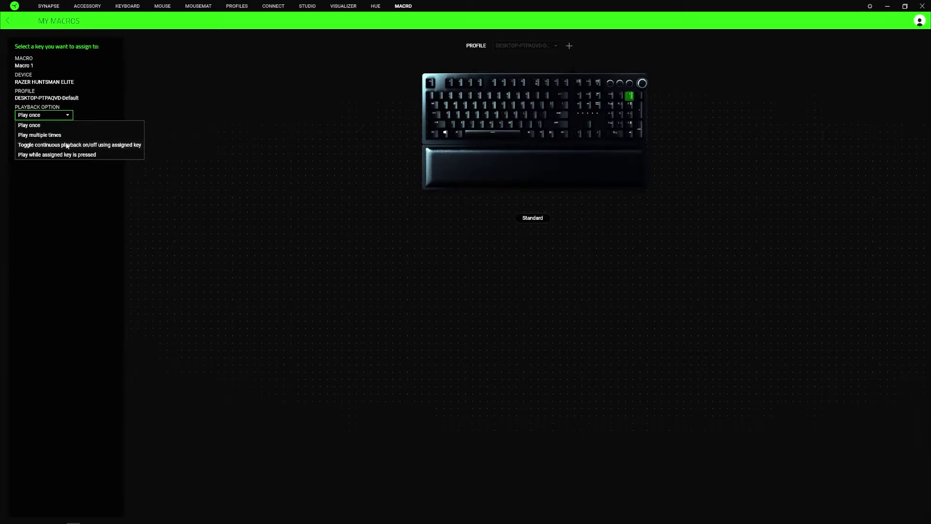
click(33, 145)
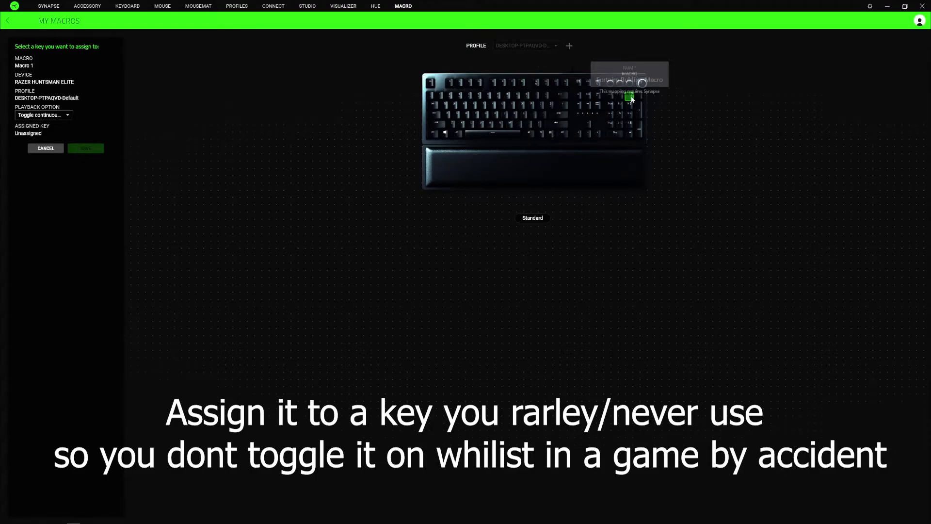
click(629, 97)
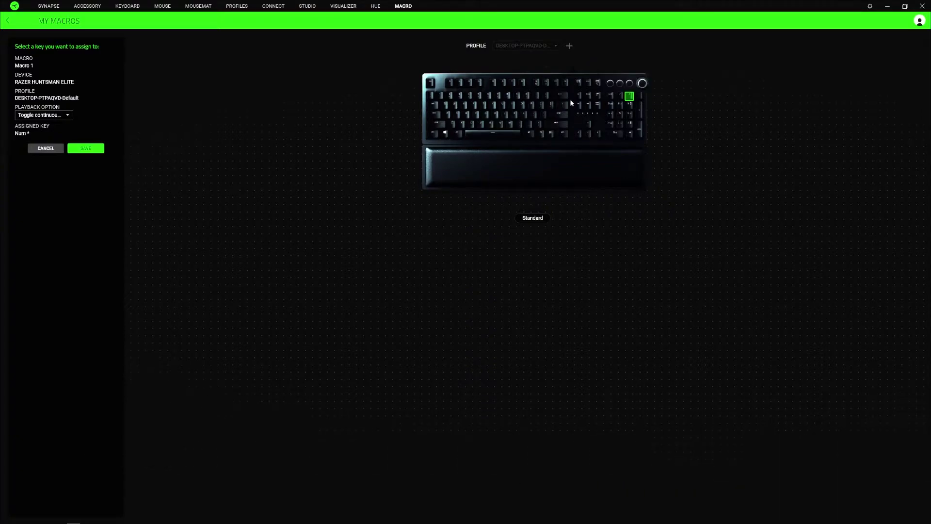
click(93, 151)
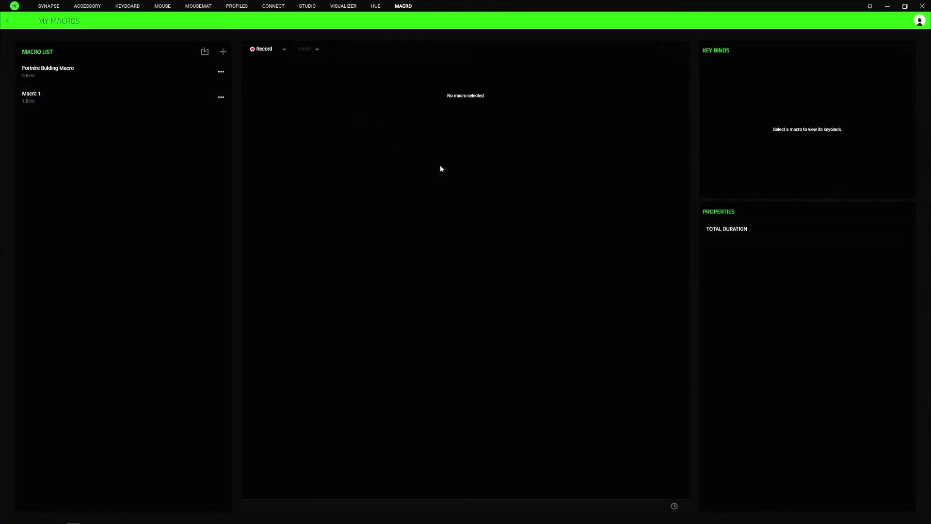
Rename Macro 1 to 'Fortnite Building Macro'.
click(129, 72)
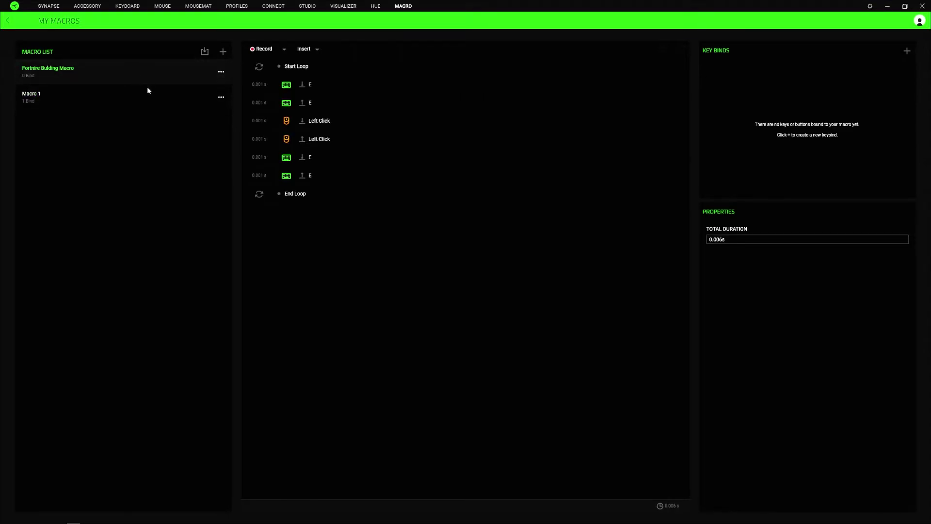
mouse_move(466, 84)
click(221, 97)
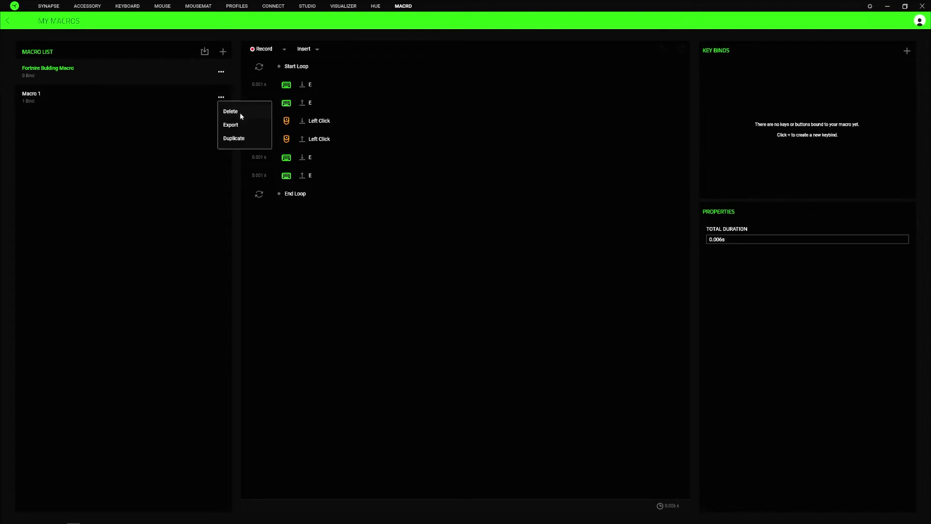
click(162, 122)
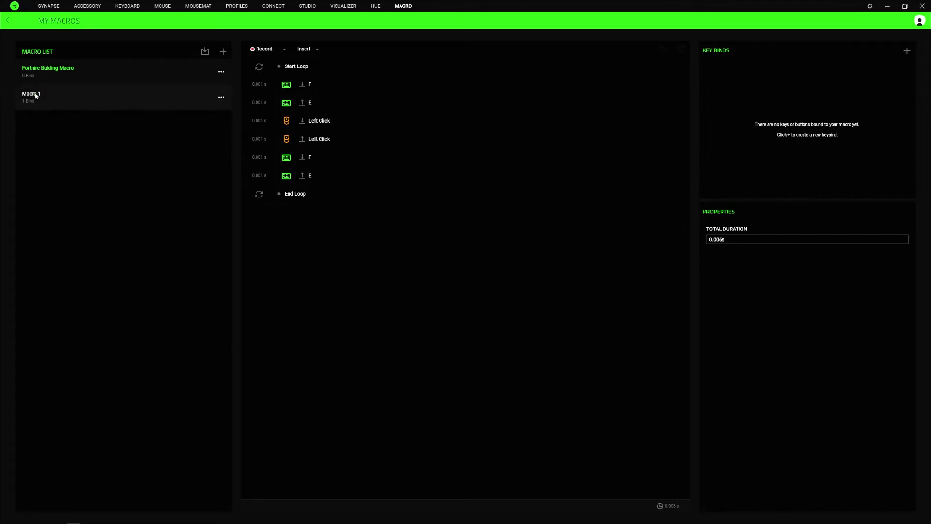
double_click(35, 95)
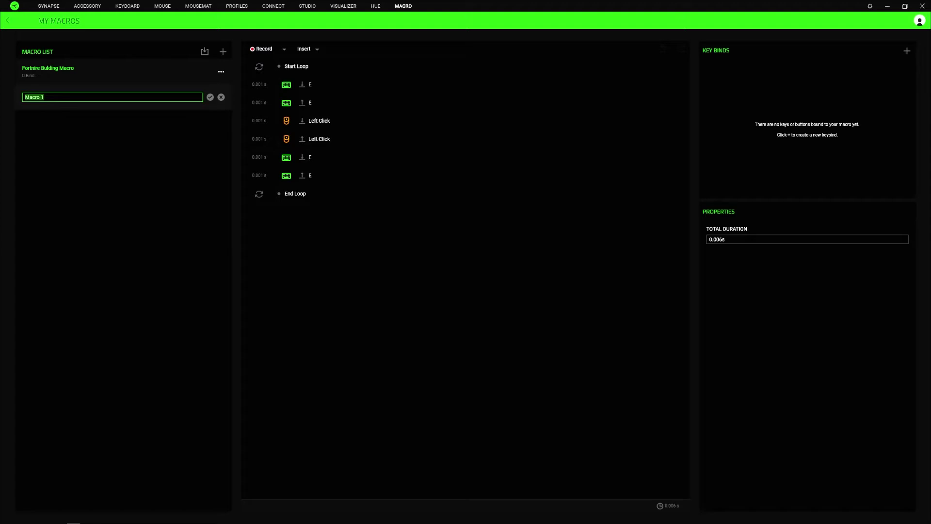
text(Fortnite Bulding Macro)
click(210, 97)
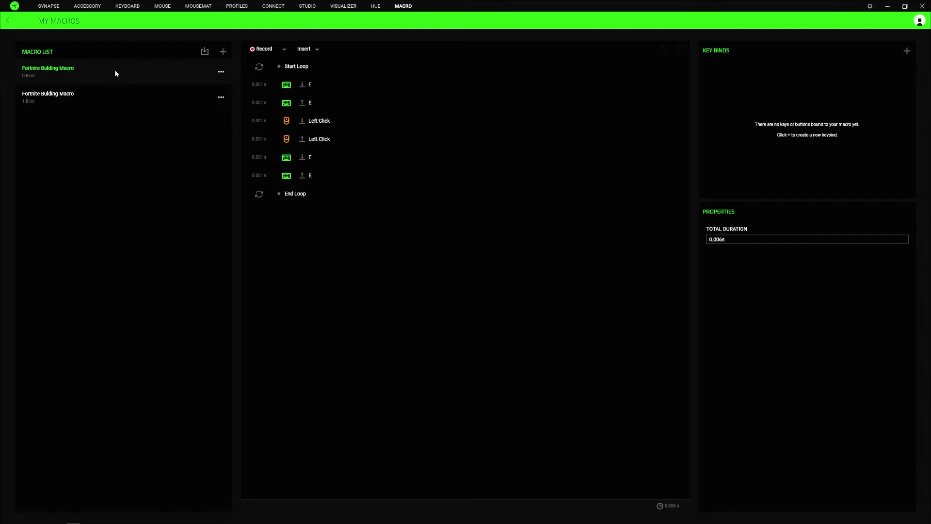
Delete the unbound first macro and confirm.
click(220, 74)
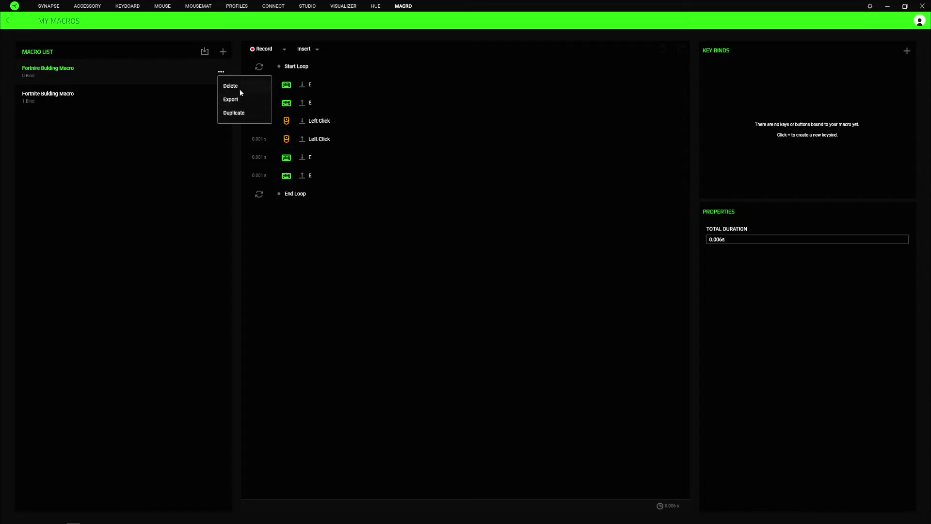
click(239, 90)
click(272, 116)
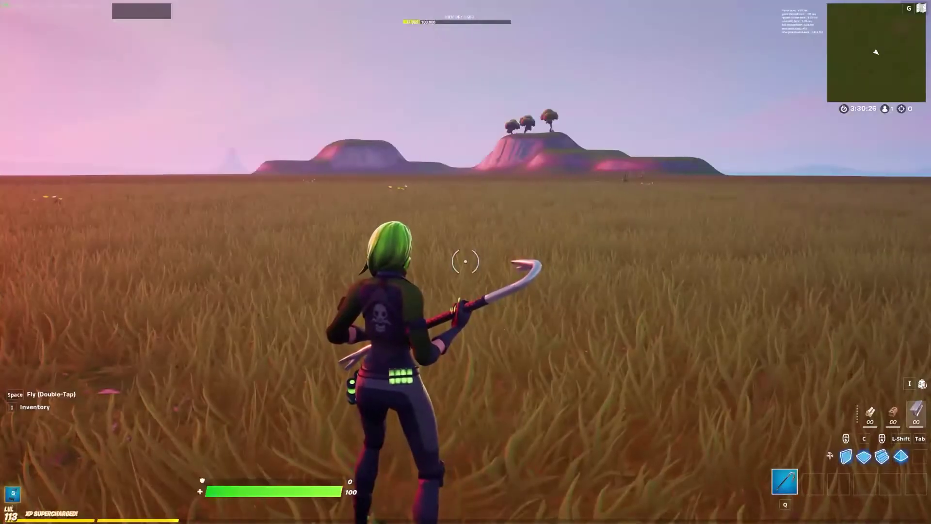
Place a cone piece, then switch back to the pickaxe.
key(shift)
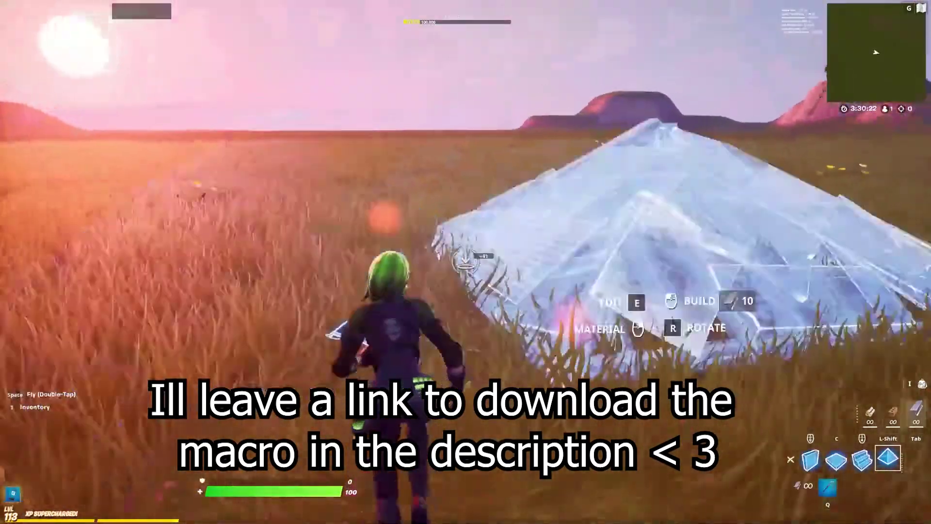
click(466, 263)
key(1)
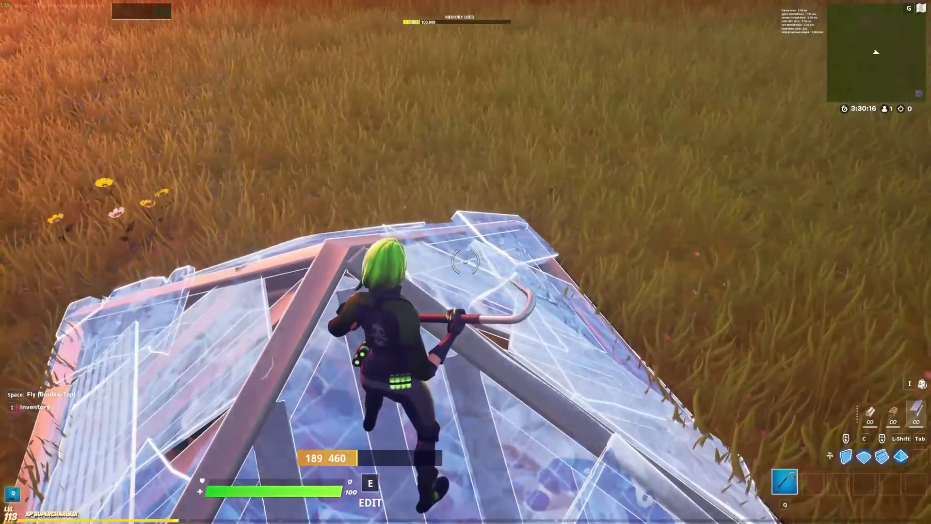
Rapidly place walls, floors, cones and ramps around the character.
click(466, 262)
click(466, 262)
click(465, 262)
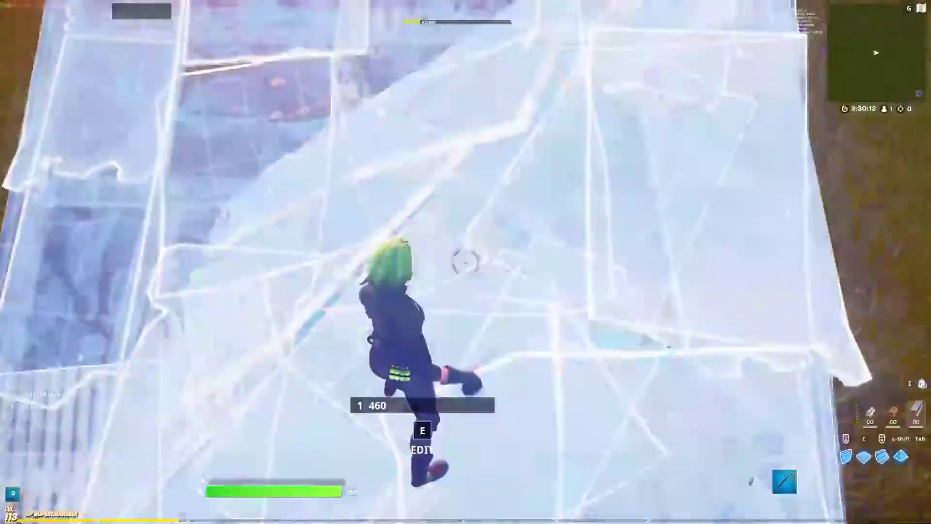
click(466, 262)
click(465, 261)
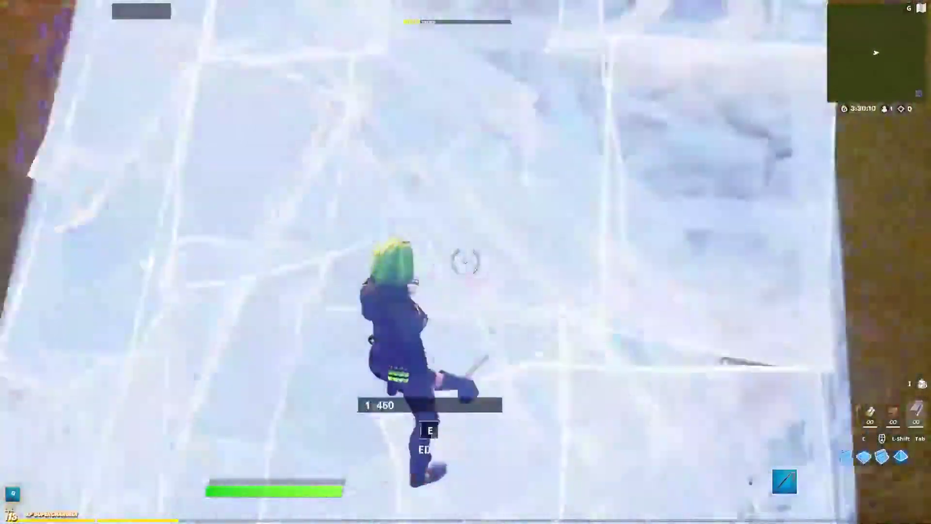
click(466, 261)
click(465, 260)
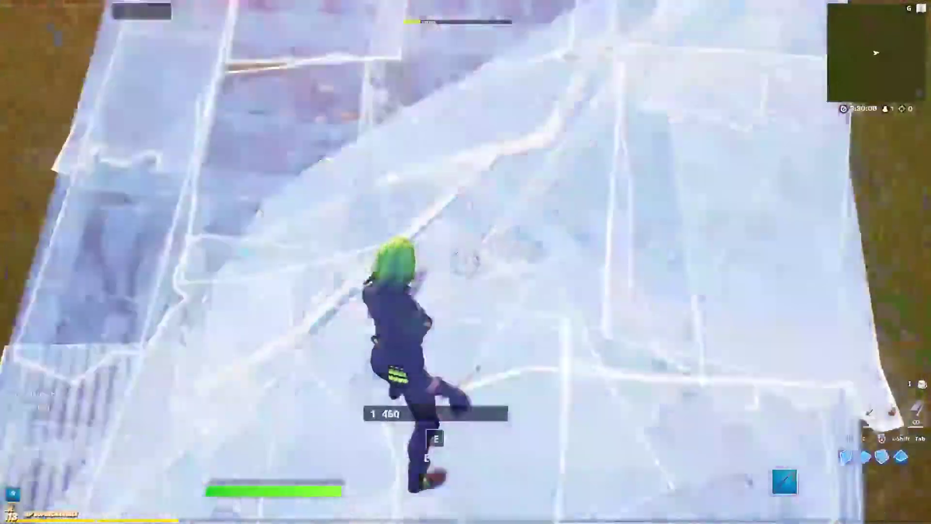
click(466, 261)
click(466, 262)
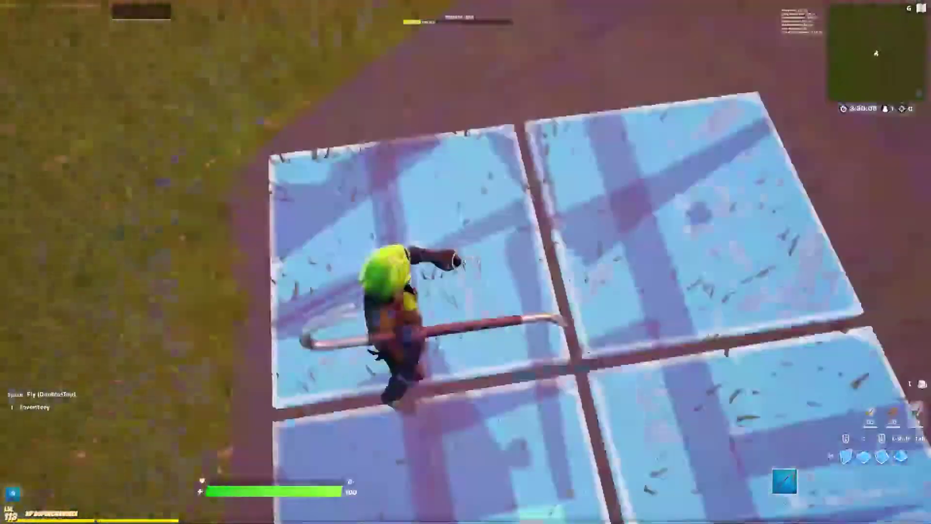
click(466, 262)
Try editing the floor build, then break pieces with the pickaxe.
key(e)
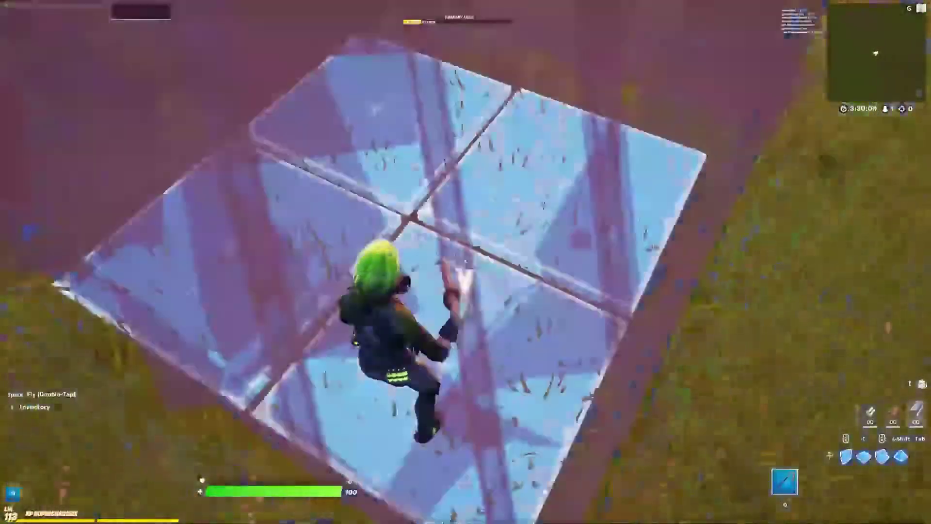
key(e)
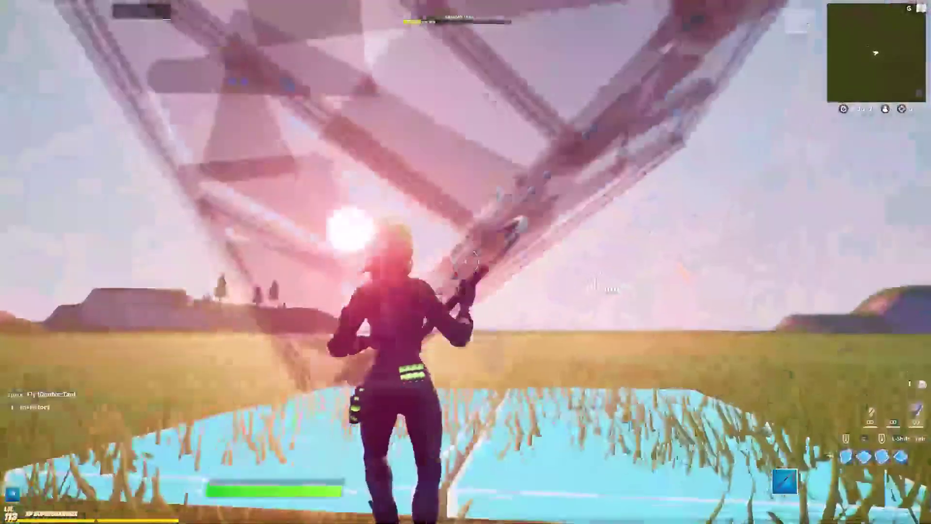
click(466, 260)
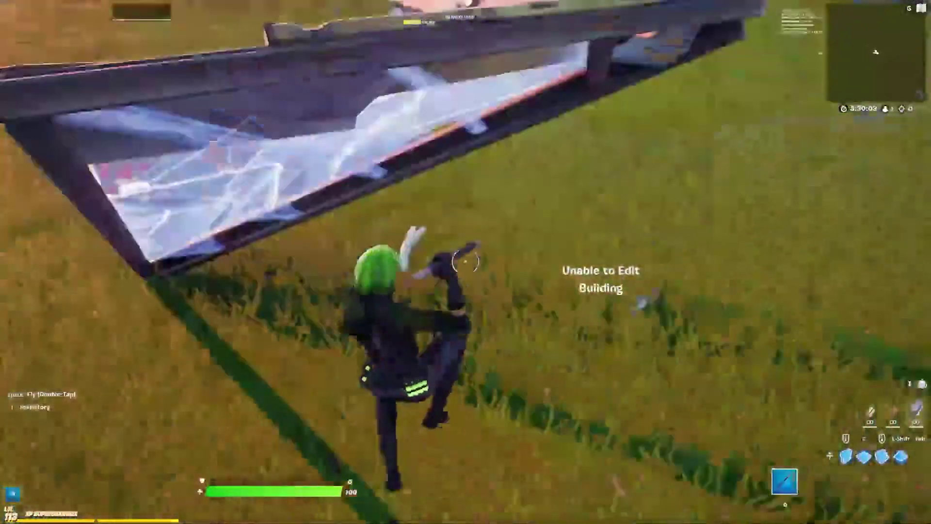
click(466, 261)
In build mode, place ramps and floors while climbing, then return to the pickaxe.
key(q)
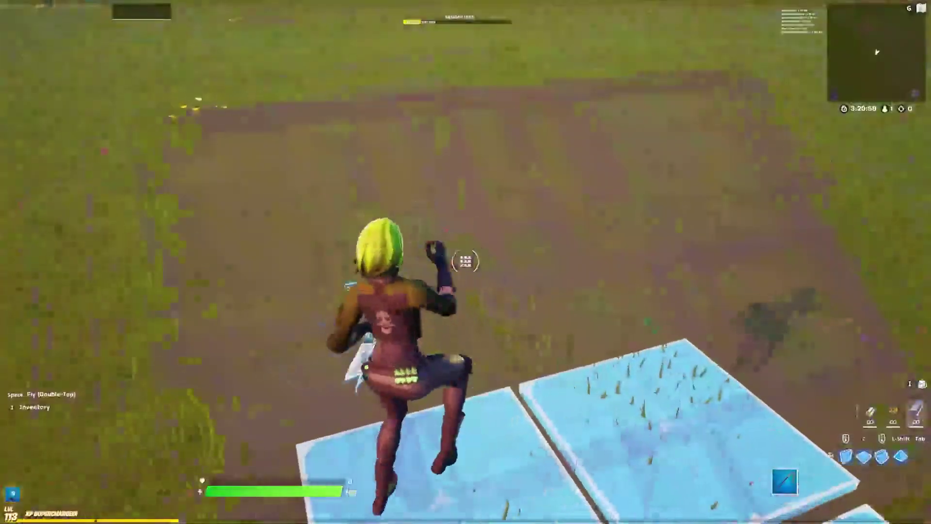
click(466, 262)
click(465, 261)
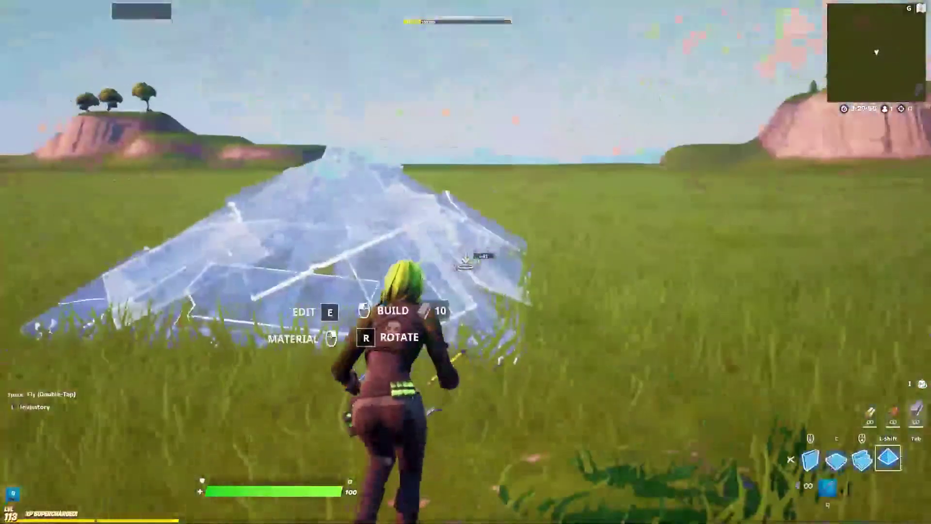
click(465, 261)
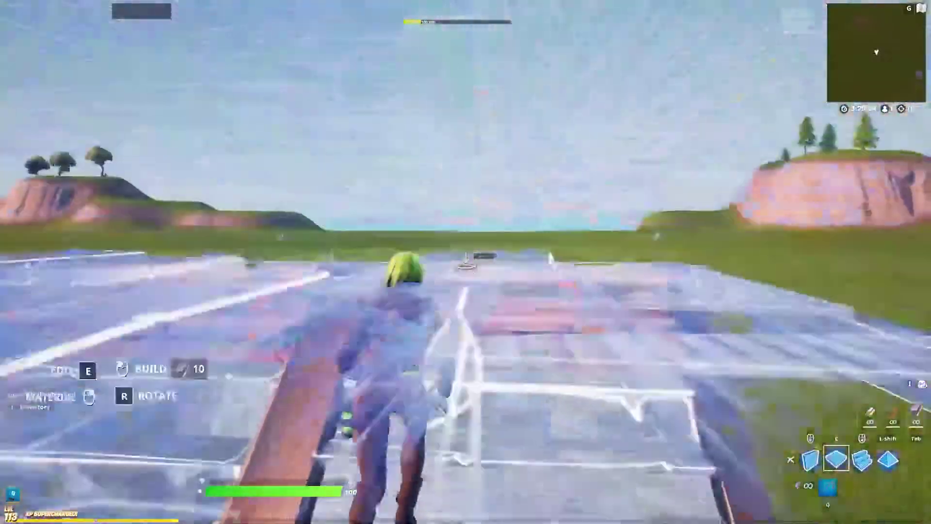
click(465, 261)
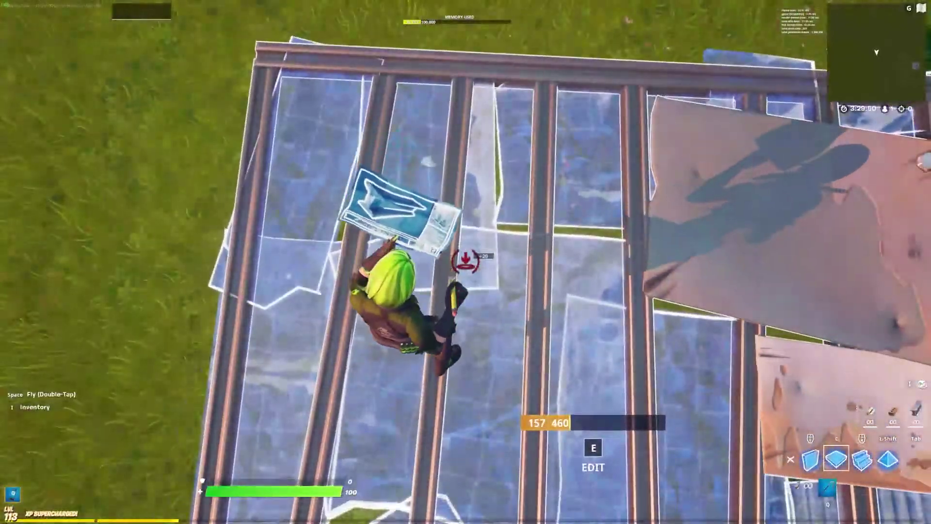
click(466, 261)
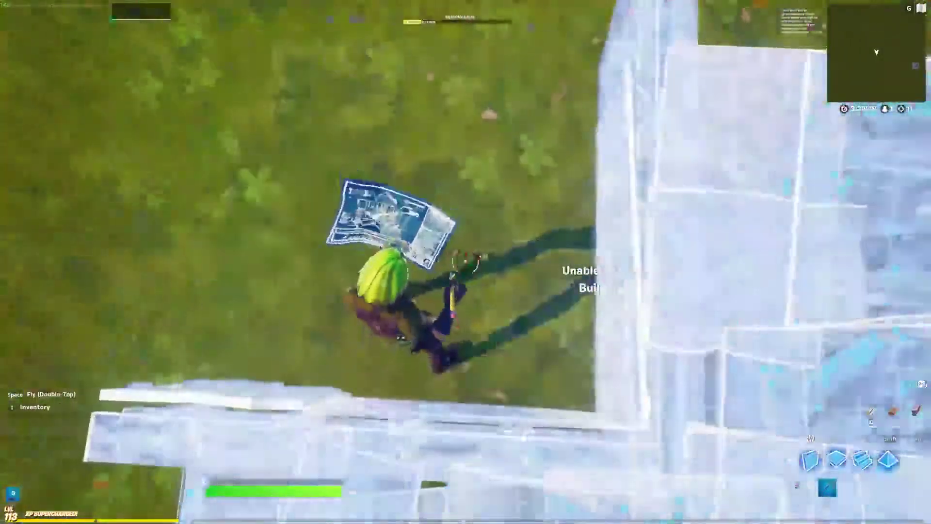
key(1)
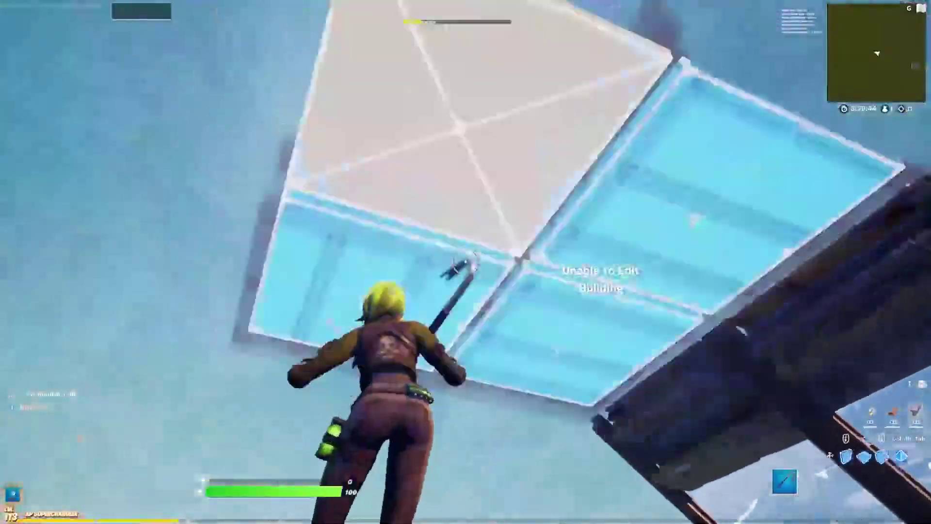